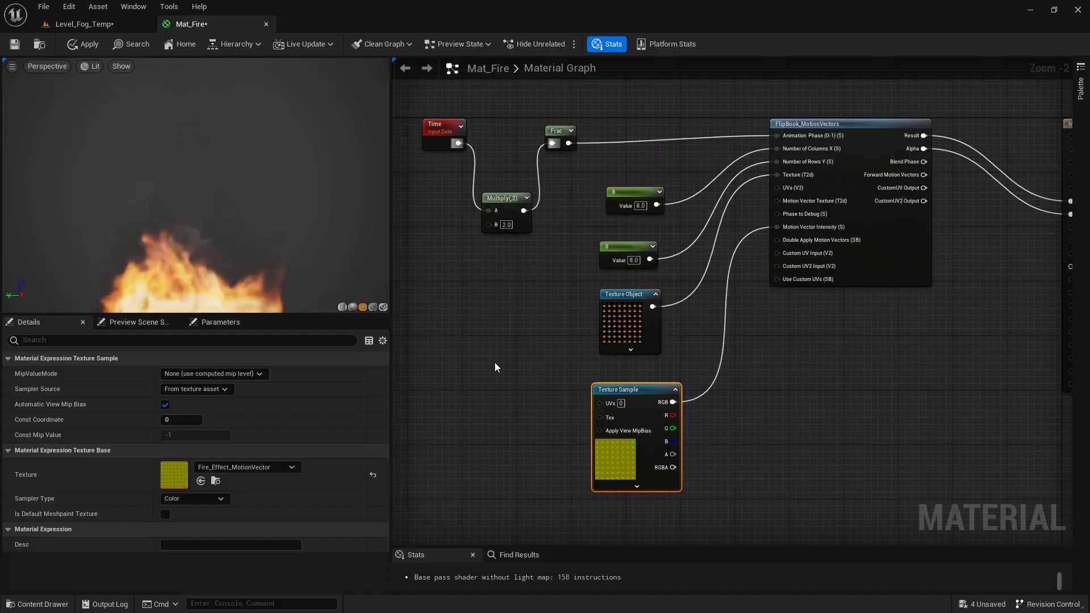
- Pan the Mat_Fire material graph to reveal more nodes and clear the node selection
{"action": "right_click_drag", "start_coordinate": [496, 362], "coordinate": [556, 372]}
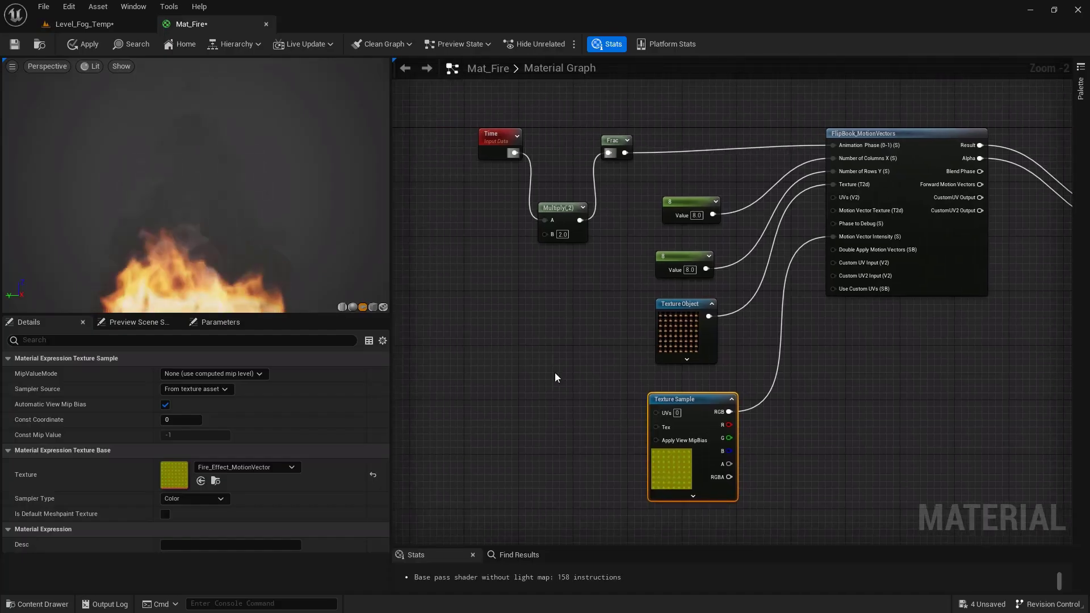
{"action": "left_click", "coordinate": [556, 371]}
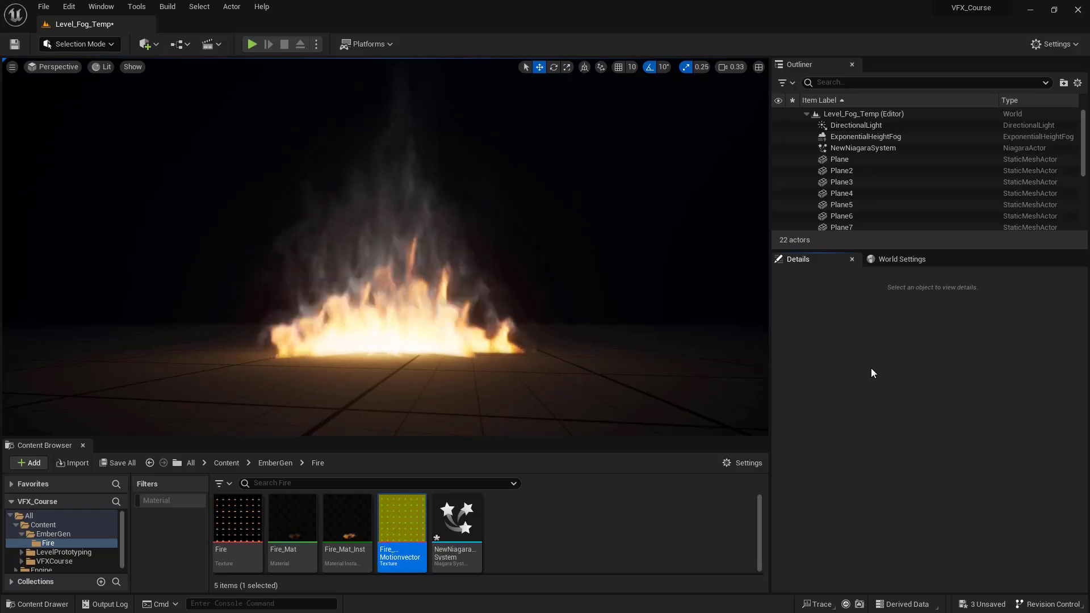
- Start playback of the EmberGen fire simulation
{"action": "key", "text": "space"}
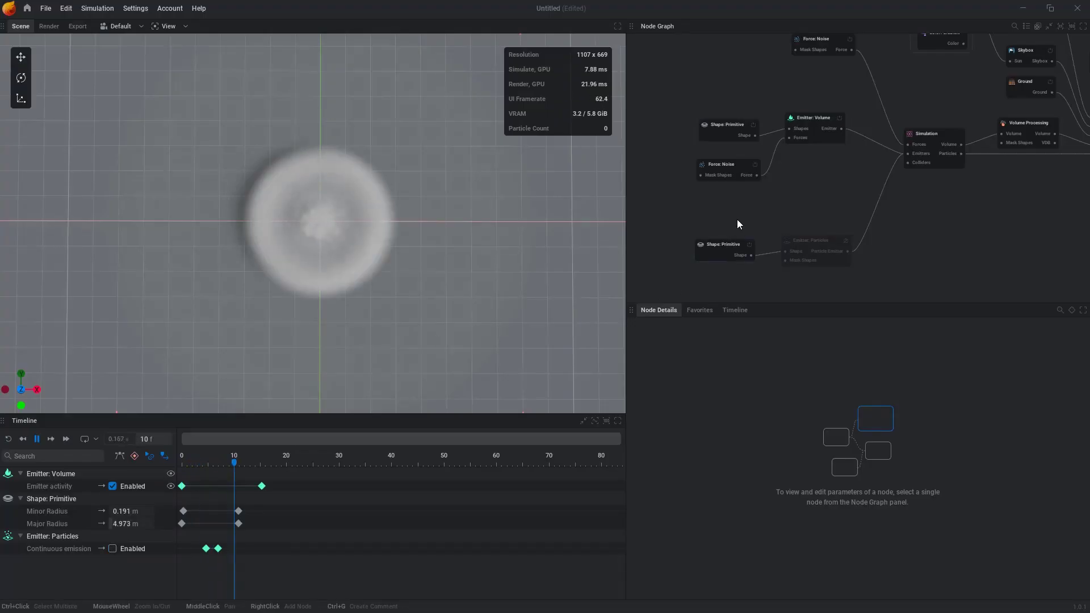